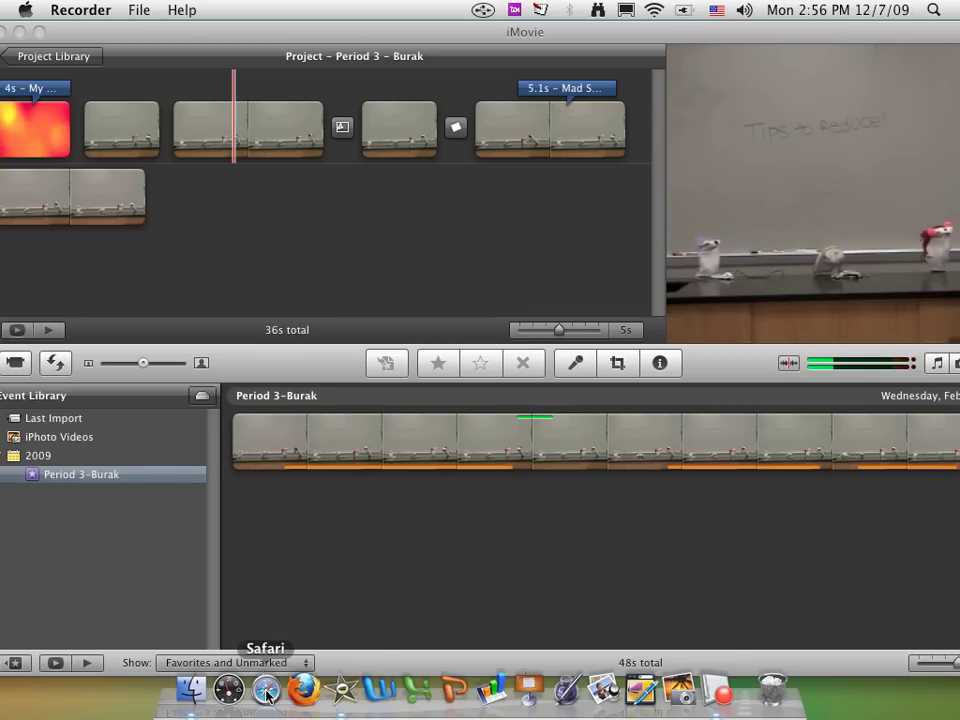
Switch to Safari and open the Clipart.com School Edition site from the library media center page
{"action": "left_click", "coordinate": [267, 690]}
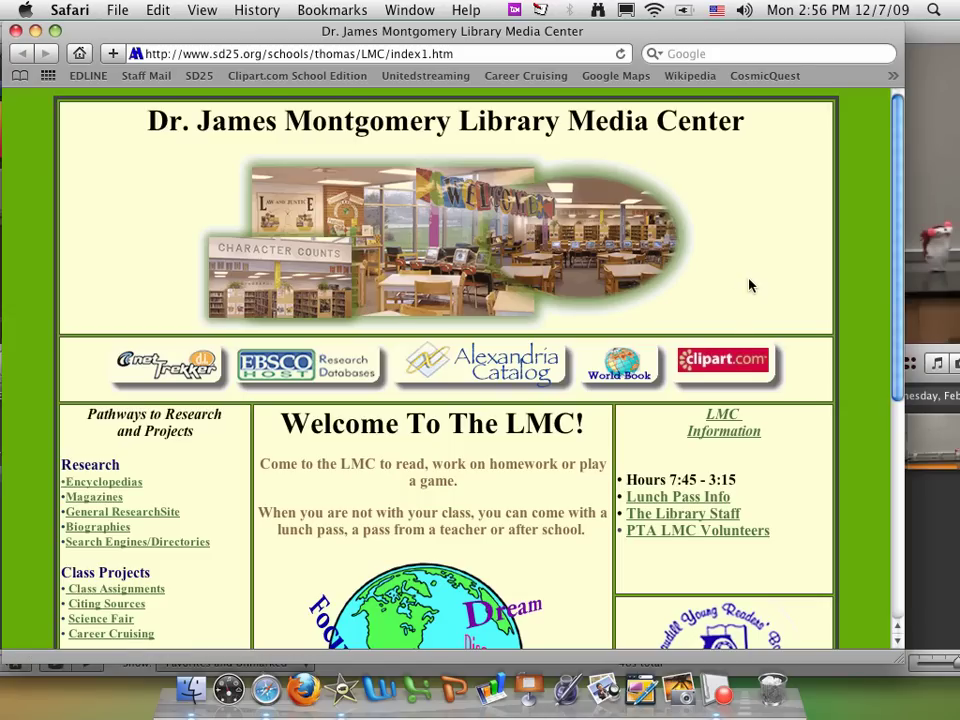
{"action": "left_click", "coordinate": [718, 370]}
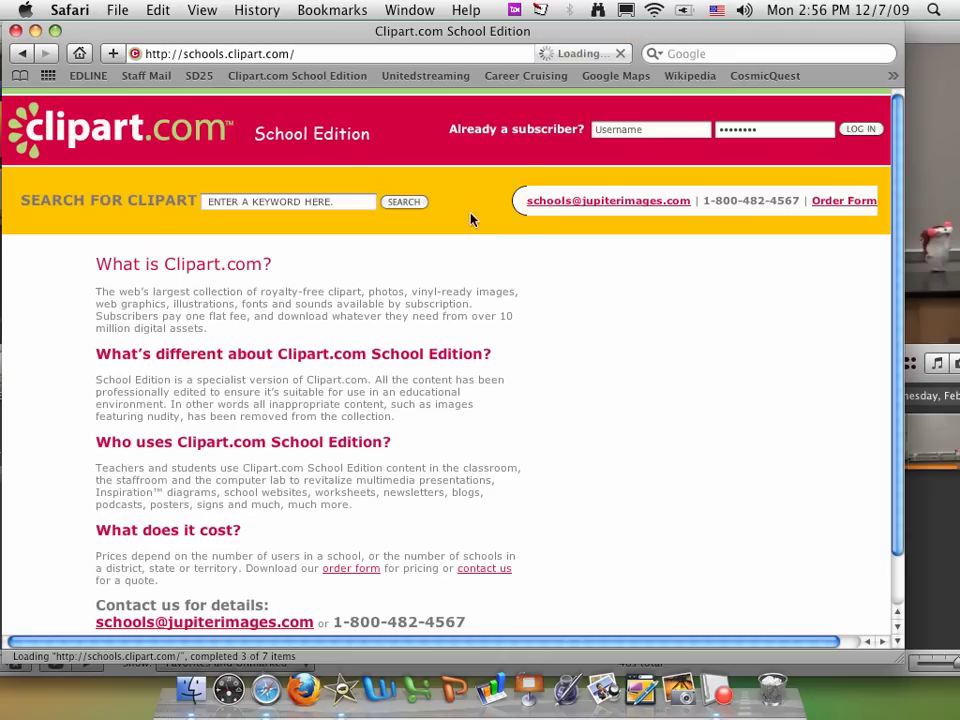
{"action": "left_click_drag", "start_coordinate": [183, 55], "coordinate": [226, 56]}
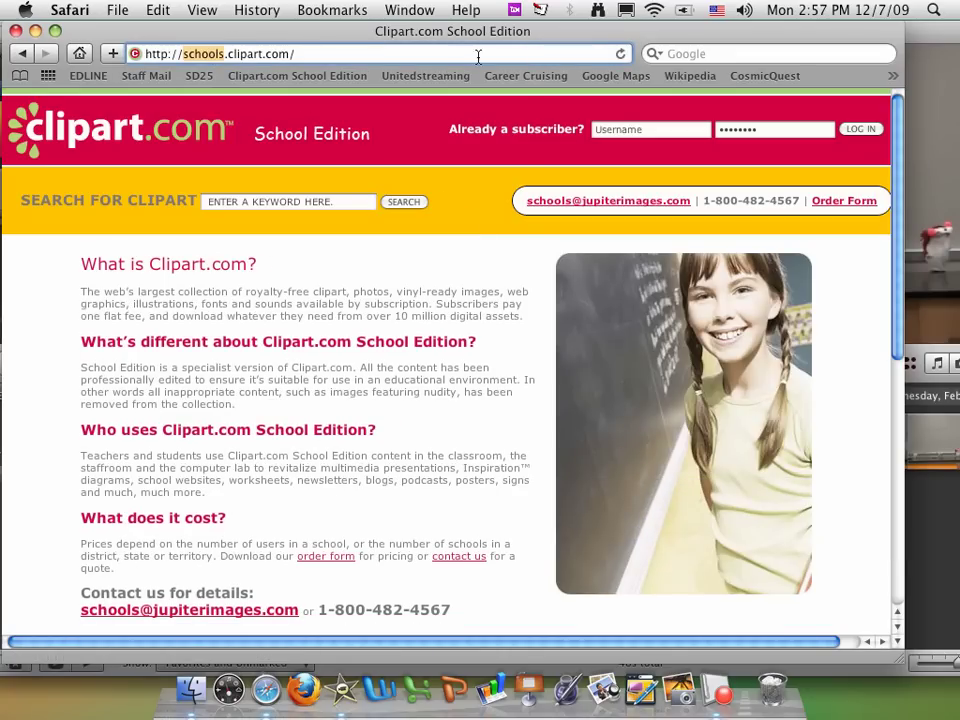
Log in to Clipart.com with the subscriber username and the account password
{"action": "left_click", "coordinate": [617, 128]}
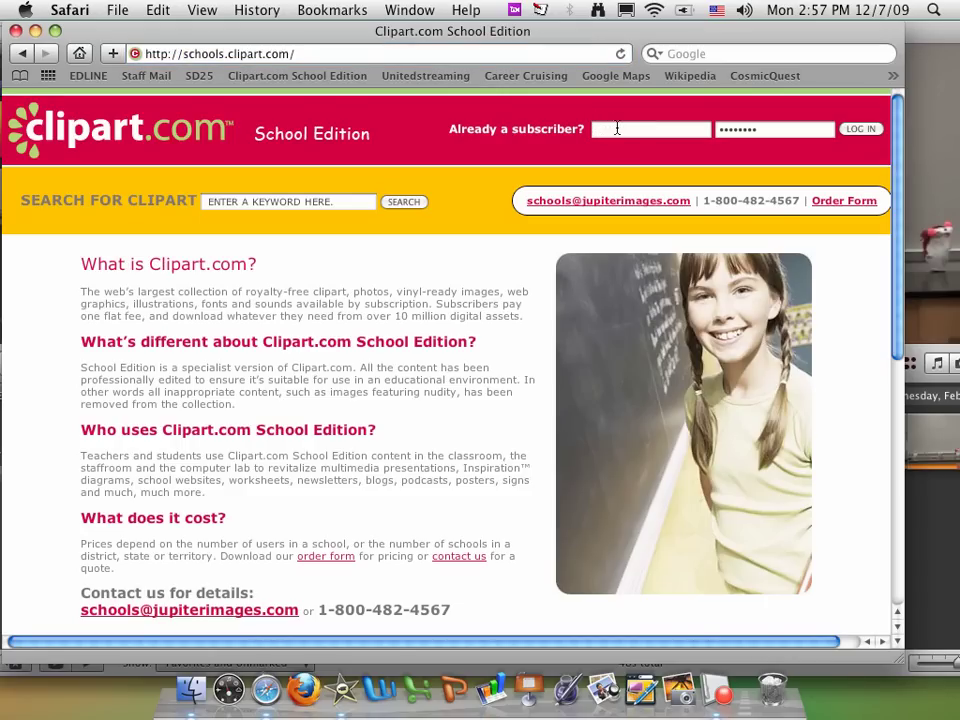
{"action": "type", "text": "tmsstudent"}
{"action": "key", "text": "Tab"}
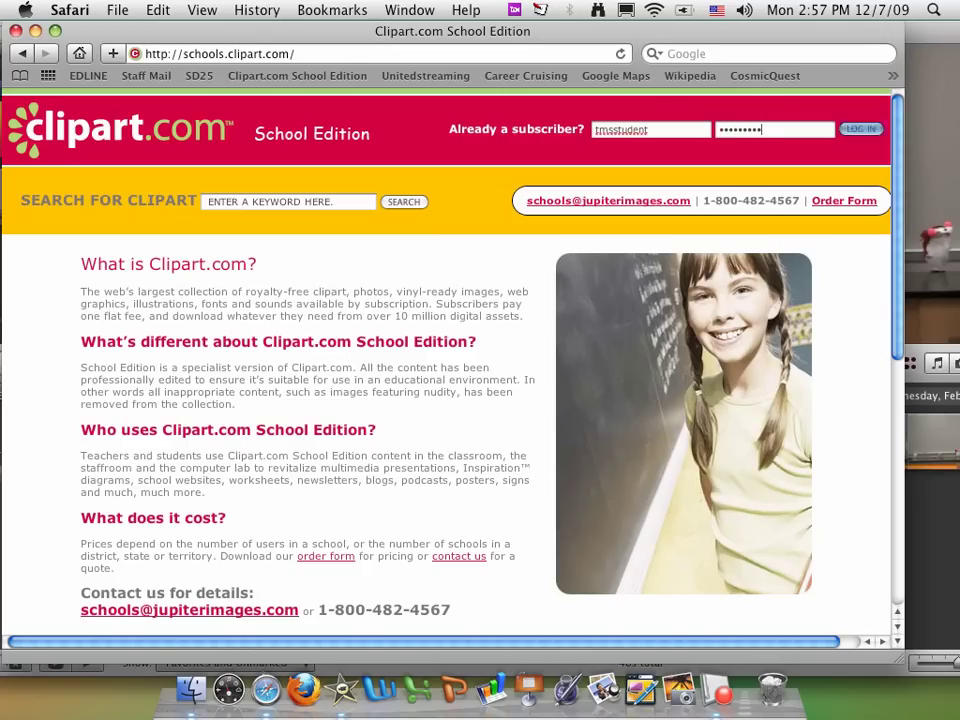
{"action": "key", "text": "Return"}
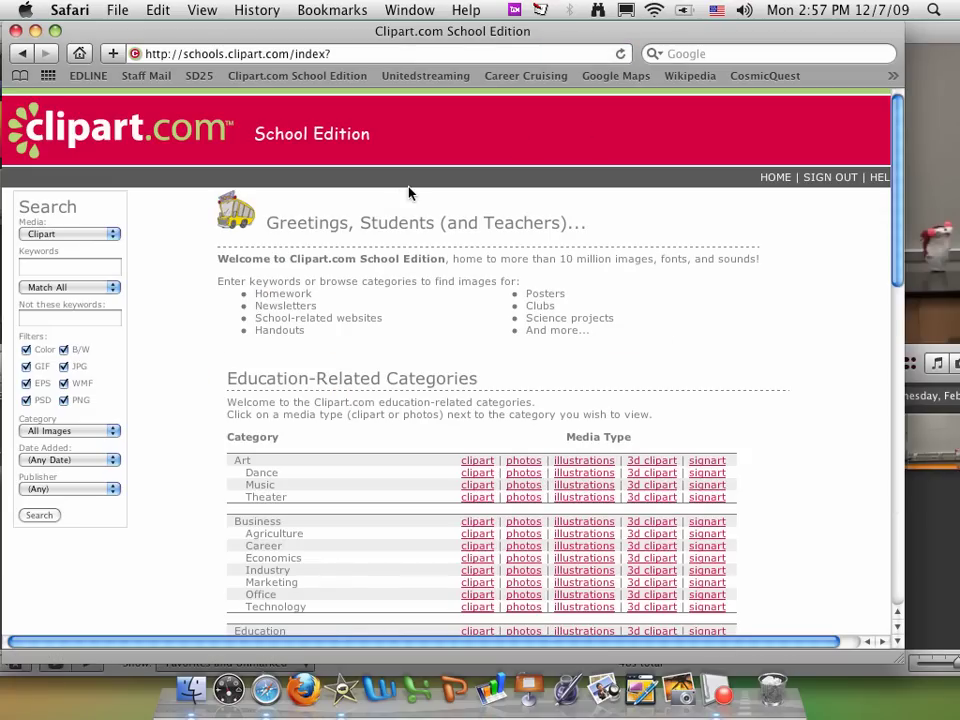
Search the clipart for "trash can"
{"action": "left_click", "coordinate": [73, 266]}
{"action": "type", "text": "trash can"}
{"action": "key", "text": "Return"}
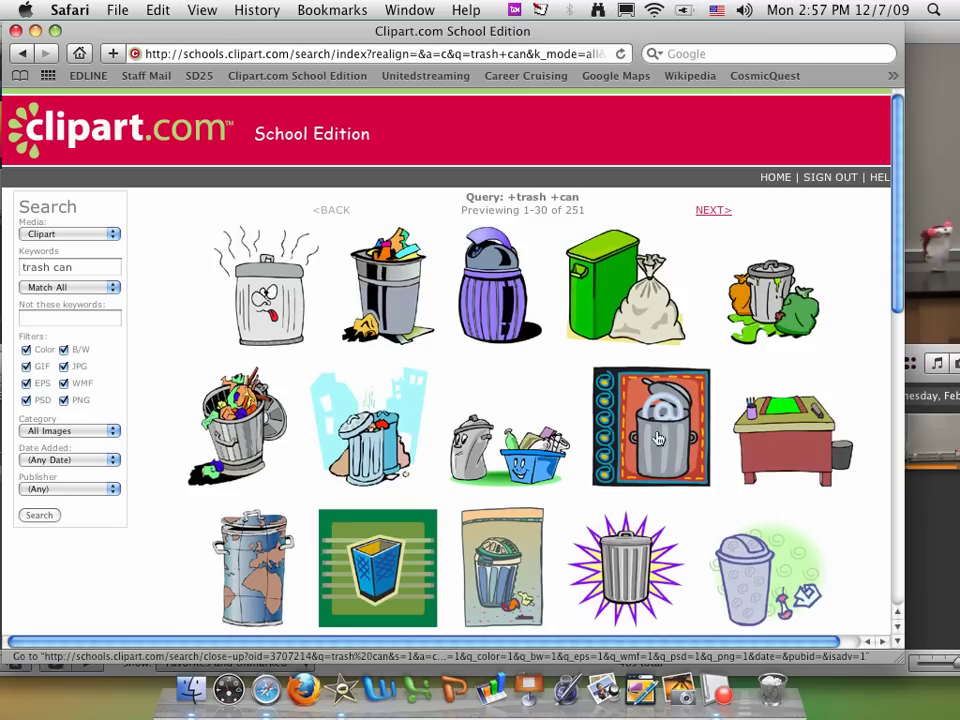
Browse to the second page of results and open the overflowing trash can image with the orange background
{"action": "left_click", "coordinate": [711, 211]}
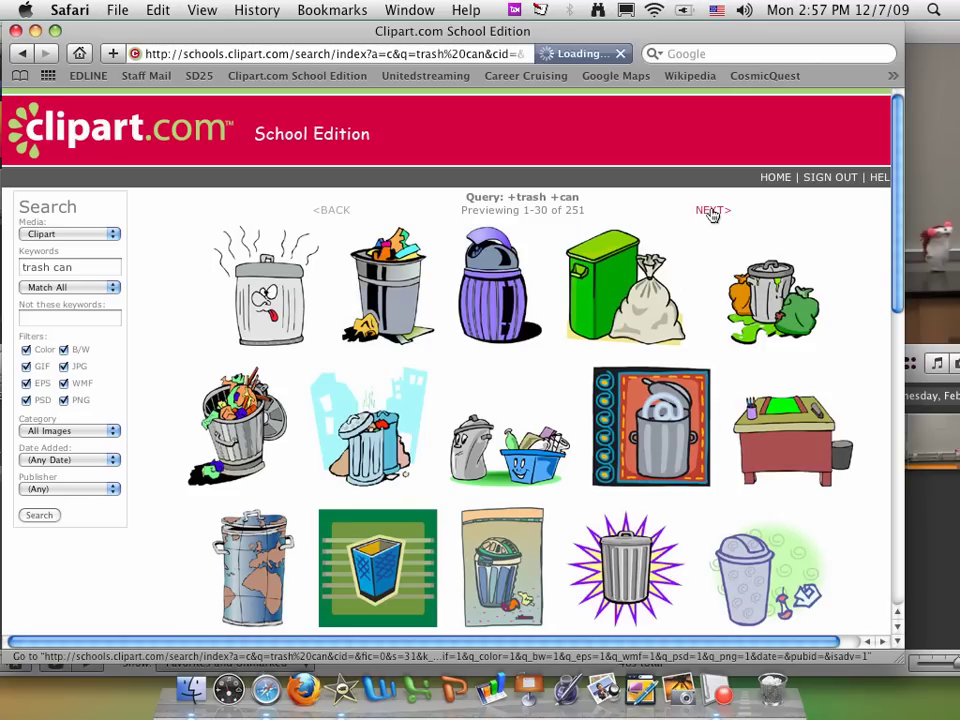
{"action": "left_click", "coordinate": [333, 211]}
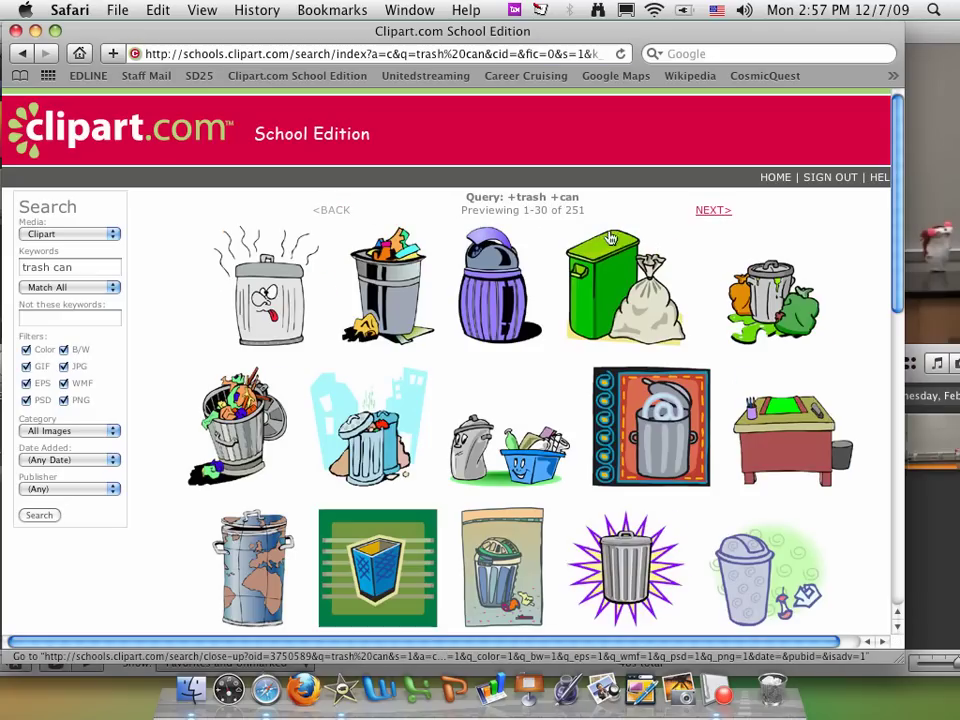
{"action": "left_click", "coordinate": [721, 211]}
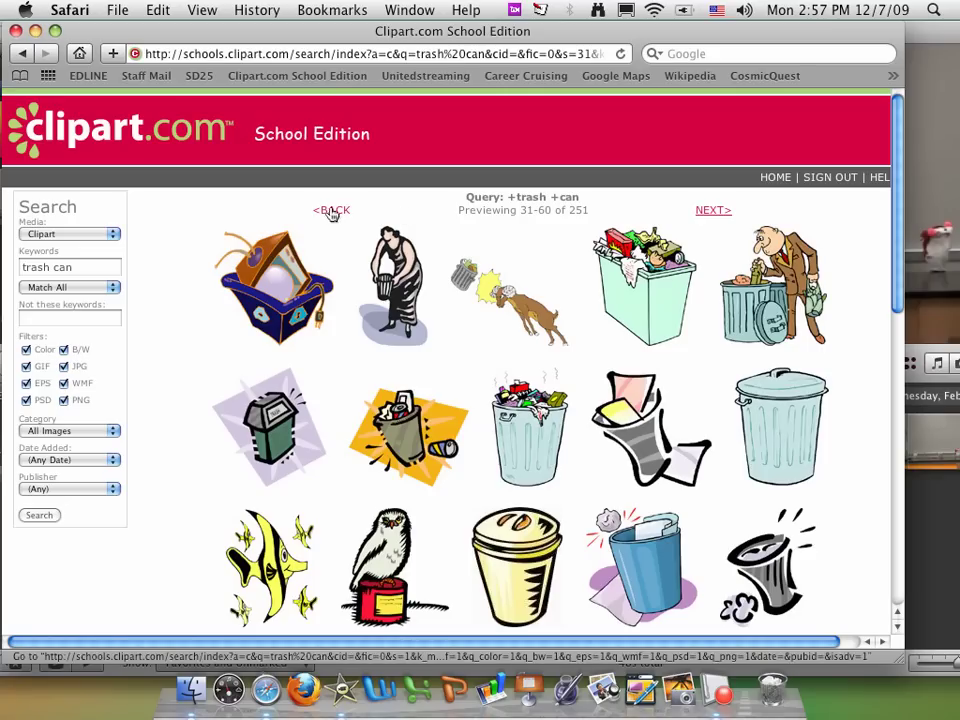
{"action": "scroll", "coordinate": [346, 215], "scroll_direction": "down", "scroll_amount": 5}
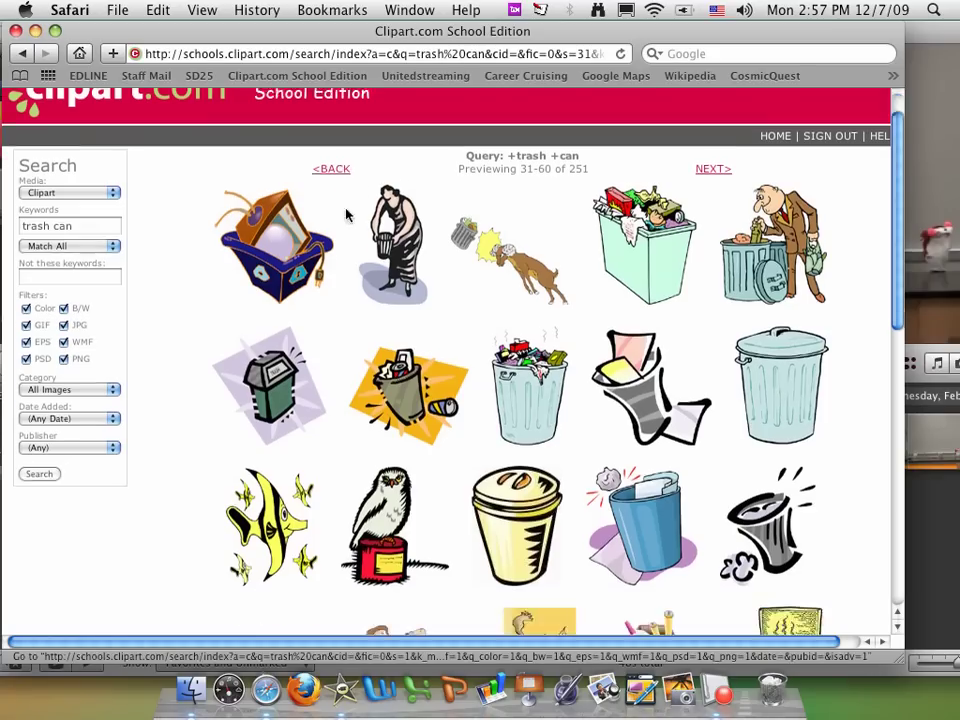
{"action": "scroll", "coordinate": [346, 215], "scroll_direction": "down", "scroll_amount": 9}
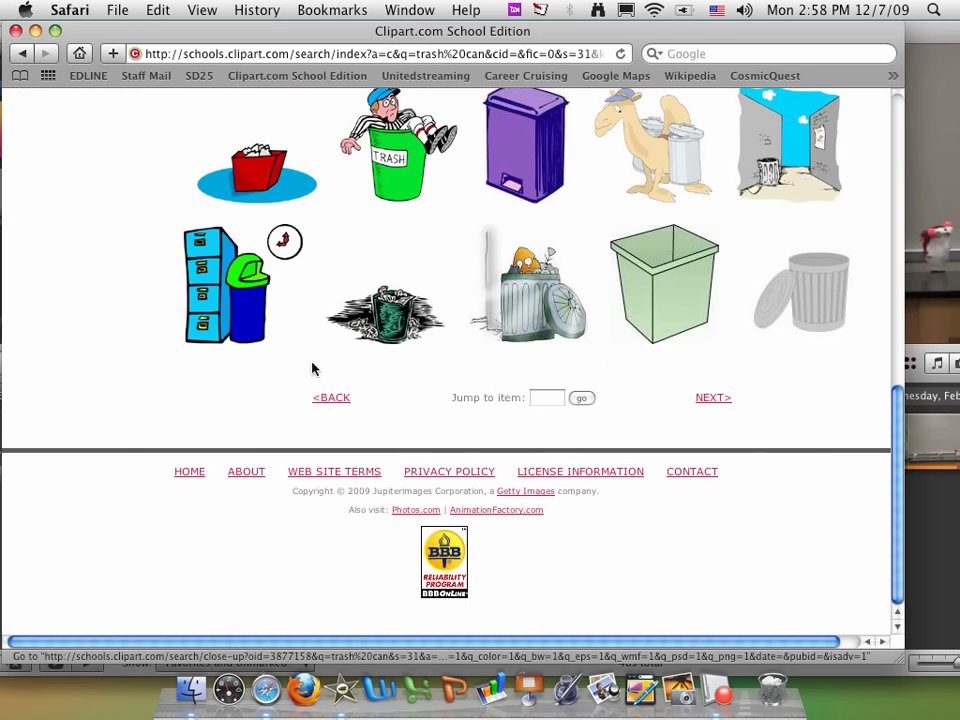
{"action": "scroll", "coordinate": [343, 367], "scroll_direction": "up", "scroll_amount": 15}
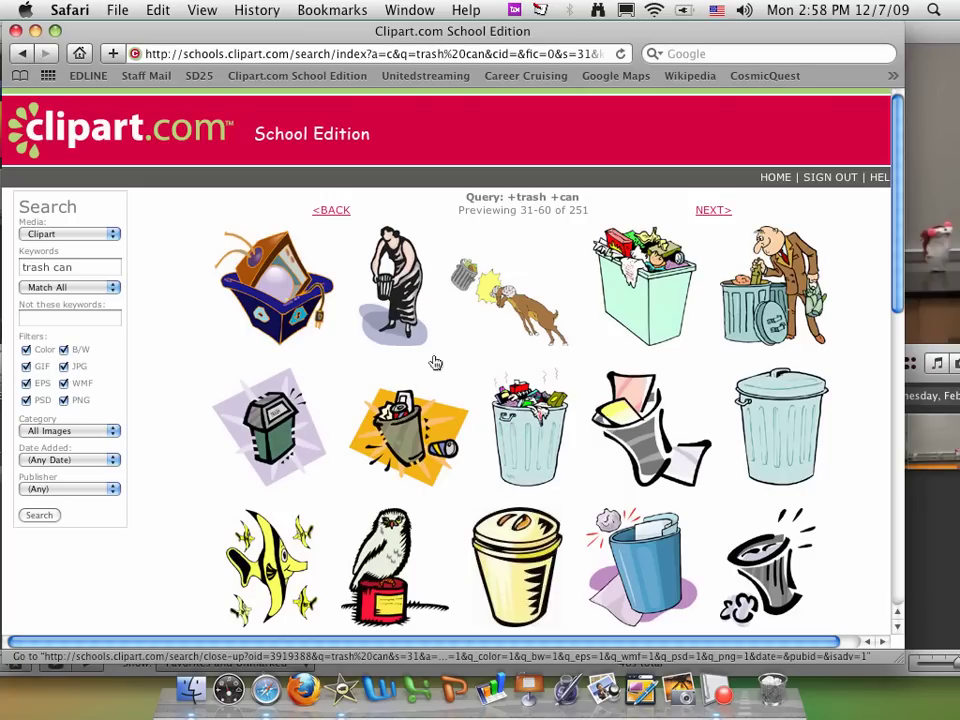
{"action": "left_click", "coordinate": [403, 428]}
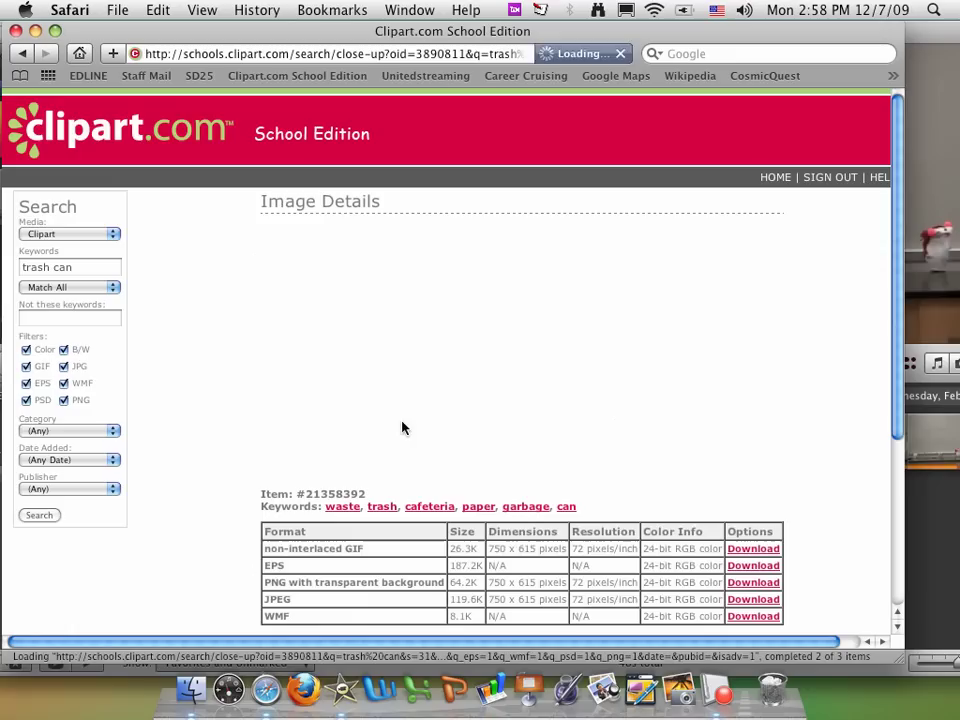
Open the image's PNG with transparent background version and save the picture to the desktop
{"action": "scroll", "coordinate": [403, 428], "scroll_direction": "down", "scroll_amount": 1}
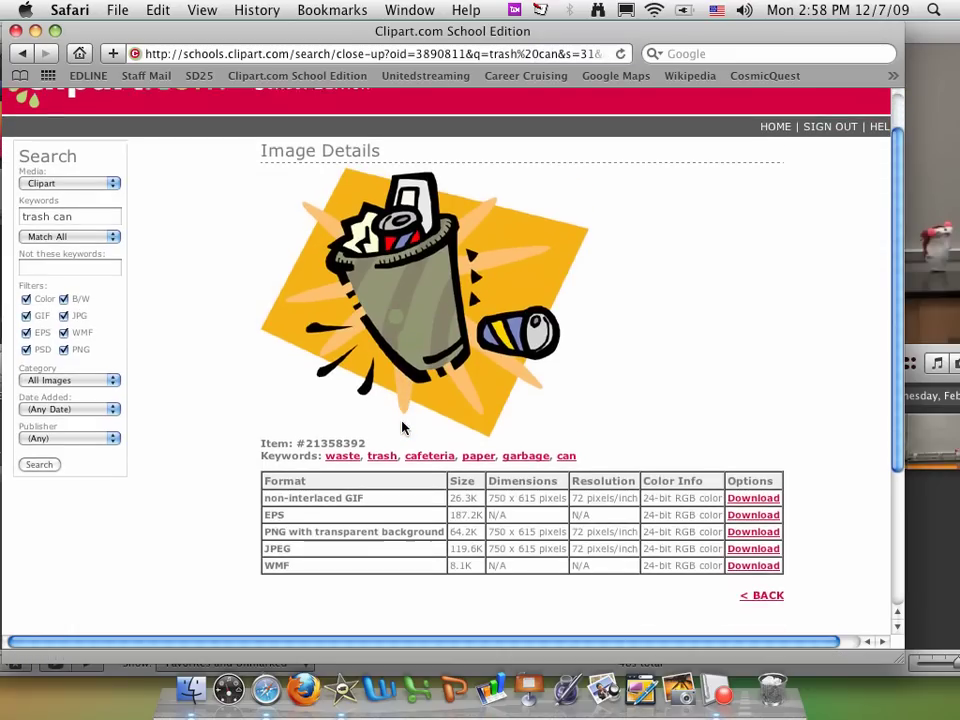
{"action": "scroll", "coordinate": [403, 428], "scroll_direction": "down", "scroll_amount": 3}
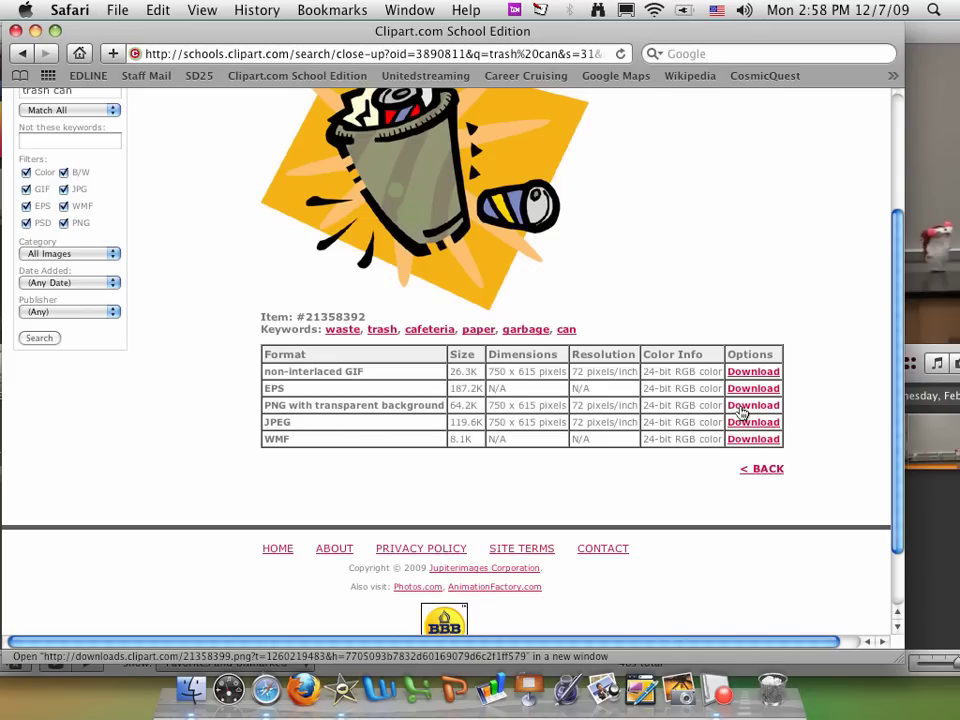
{"action": "left_click", "coordinate": [741, 408]}
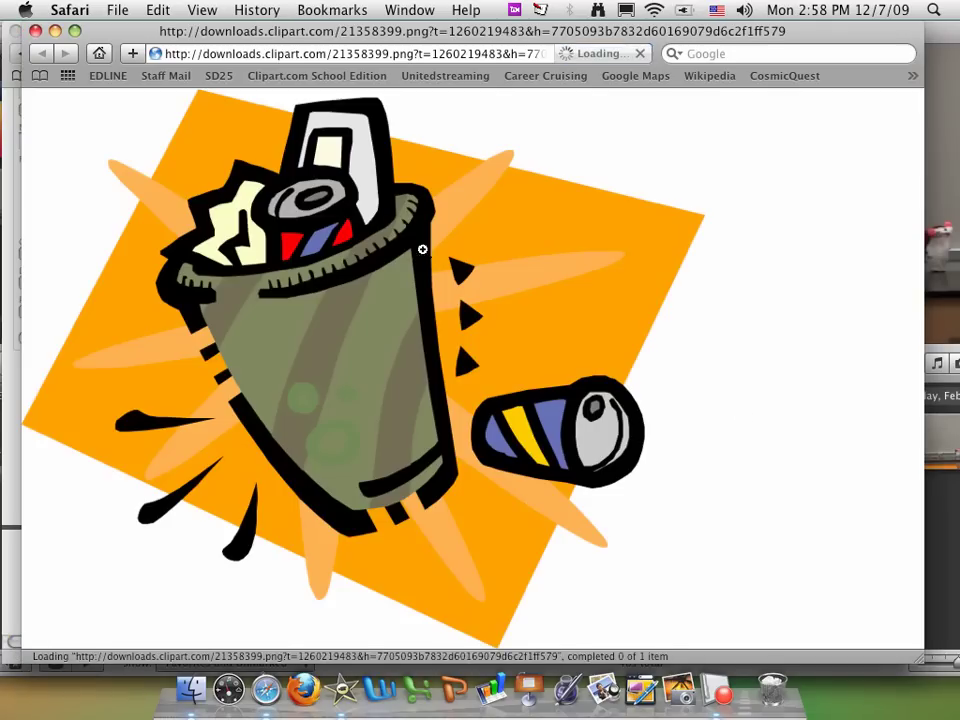
{"action": "left_click_drag", "start_coordinate": [213, 338], "coordinate": [53, 703]}
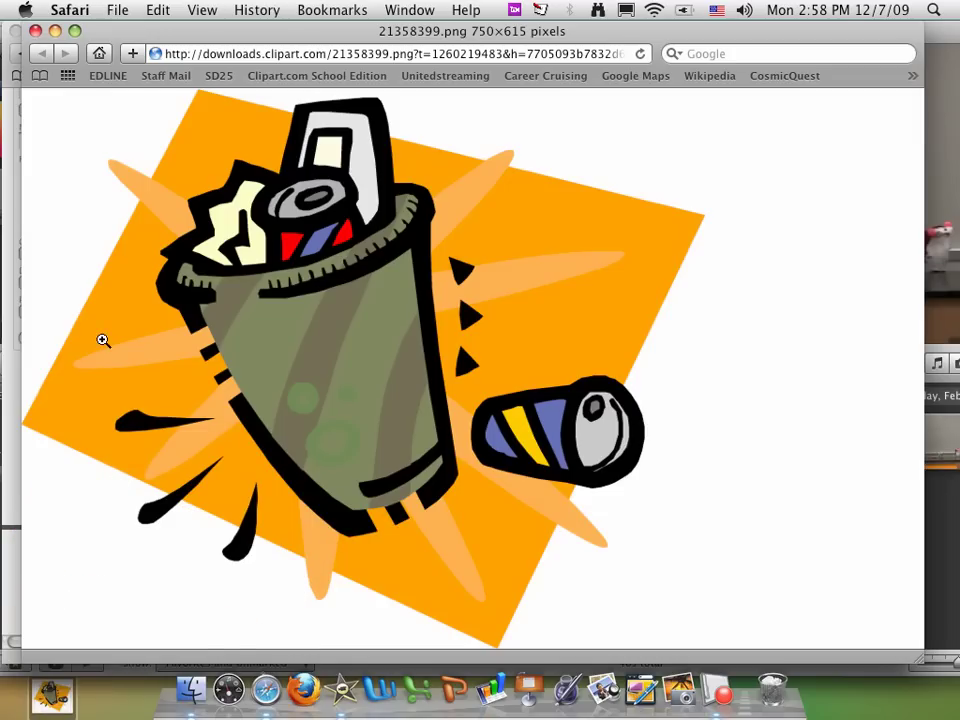
Close both browser windows, return to iMovie and insert the saved trash can picture after the project's first video clip
{"action": "left_click", "coordinate": [34, 32]}
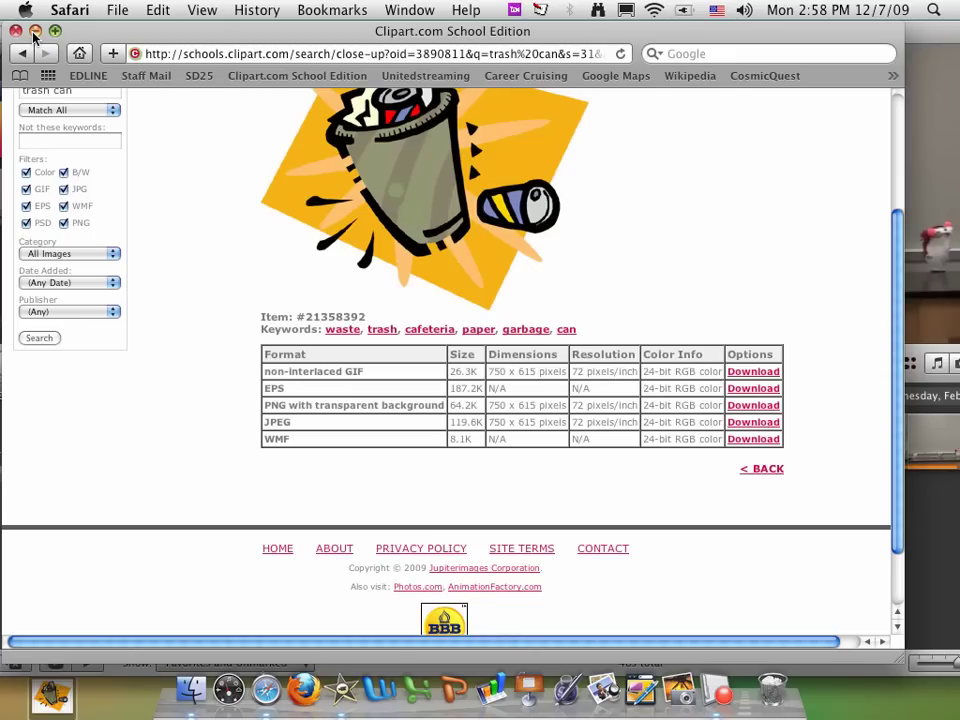
{"action": "left_click", "coordinate": [16, 31]}
{"action": "left_click_drag", "start_coordinate": [101, 35], "coordinate": [117, 20]}
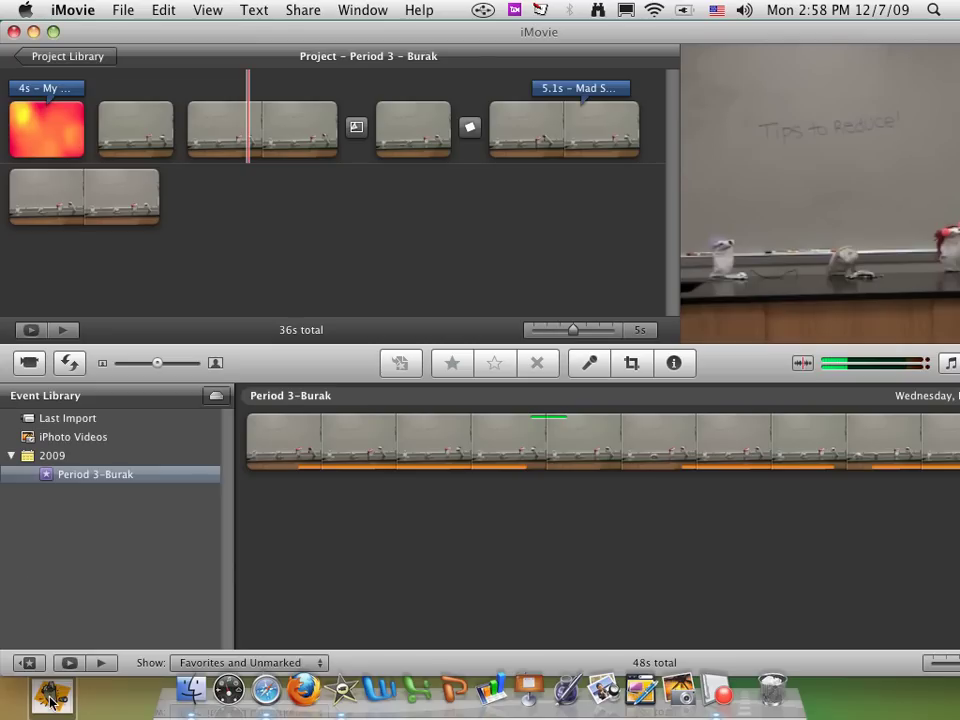
{"action": "left_click_drag", "start_coordinate": [50, 700], "coordinate": [180, 140]}
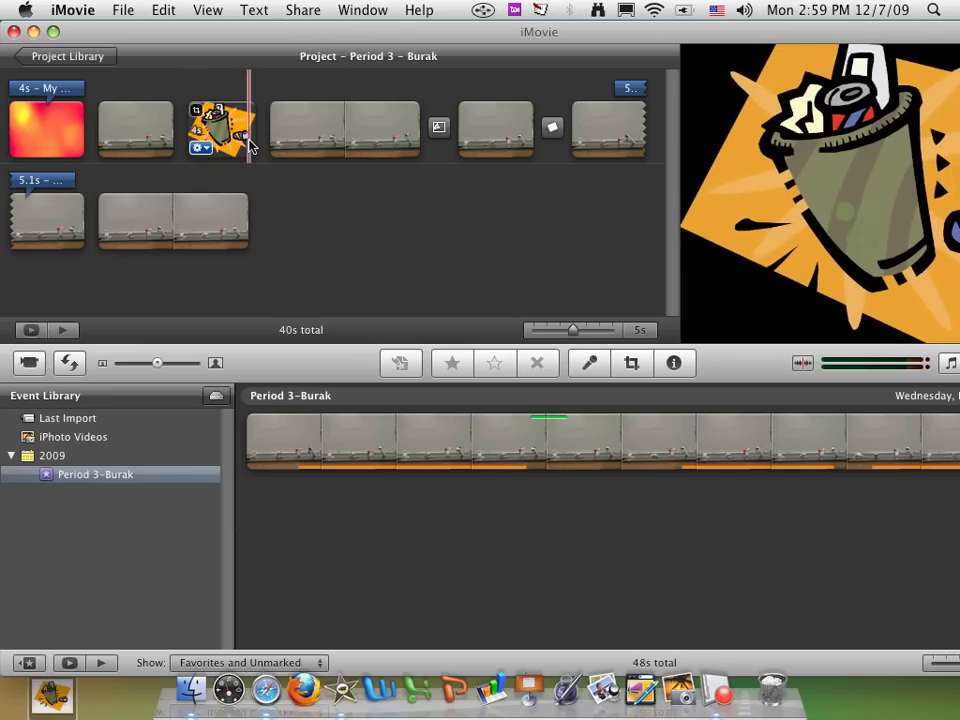
Open the trash can clip's cropping settings, try Crop and Fit, and choose the Ken Burns effect
{"action": "left_click_drag", "start_coordinate": [272, 34], "coordinate": [177, 28]}
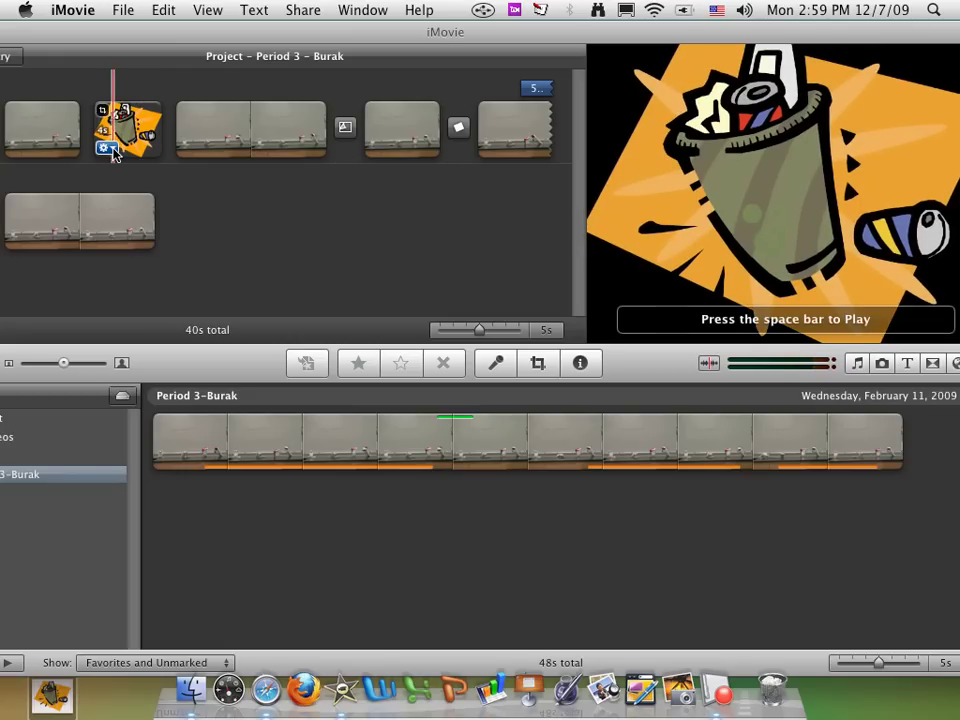
{"action": "left_click", "coordinate": [108, 148]}
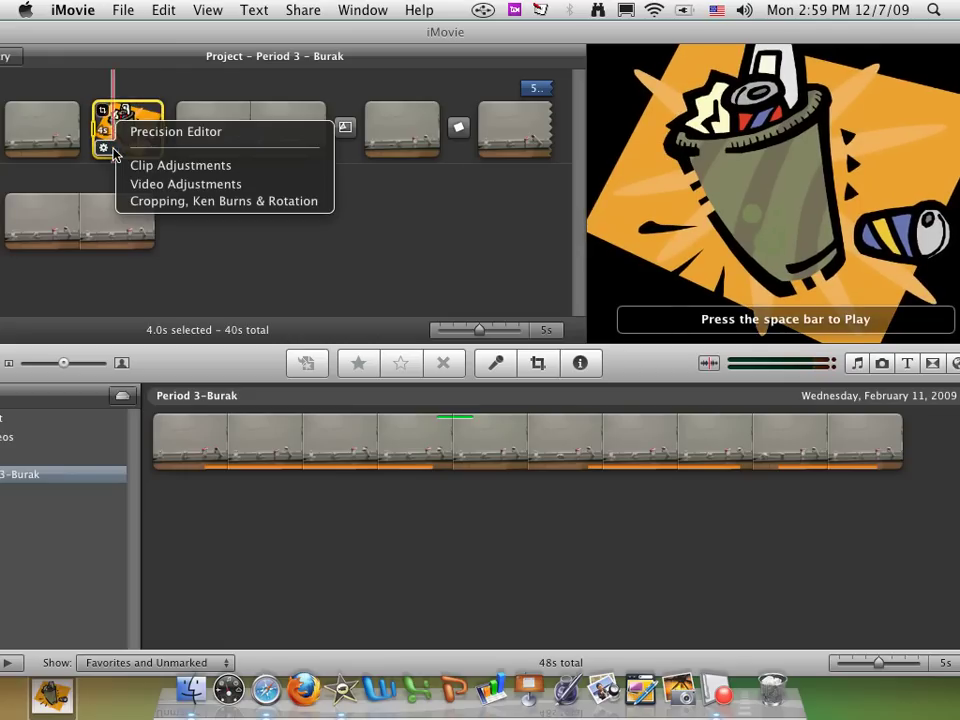
{"action": "left_click", "coordinate": [145, 204]}
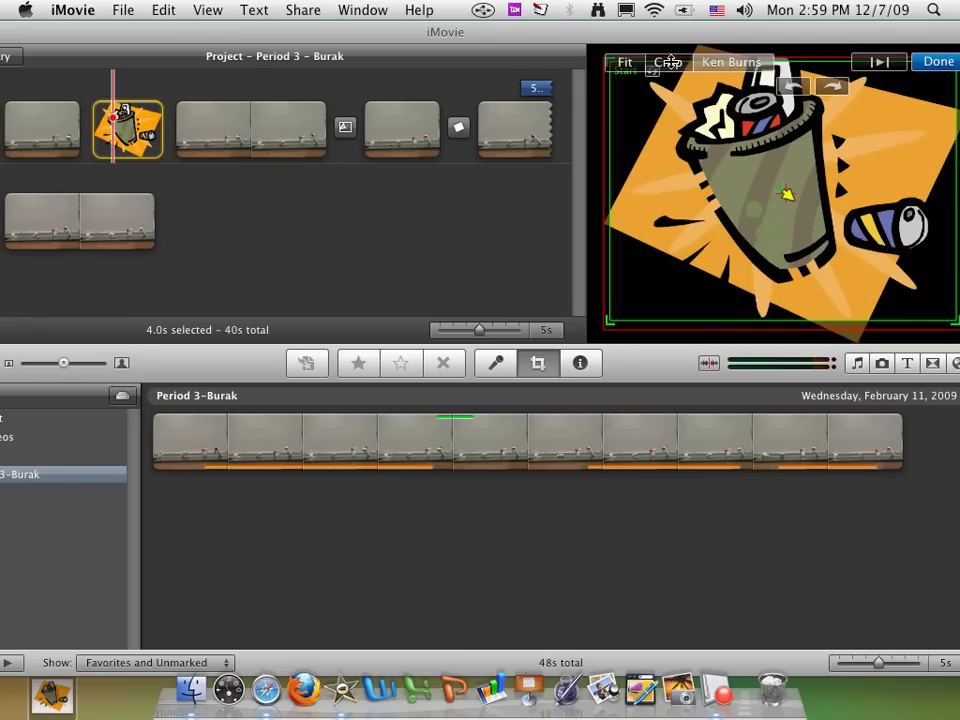
{"action": "left_click", "coordinate": [670, 62]}
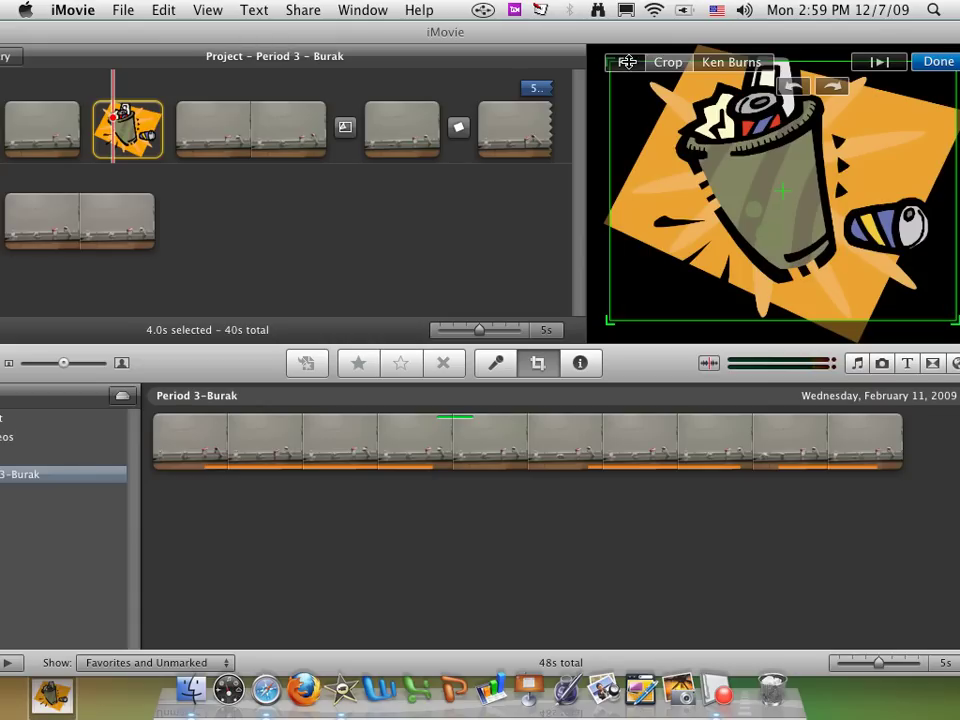
{"action": "left_click", "coordinate": [622, 62]}
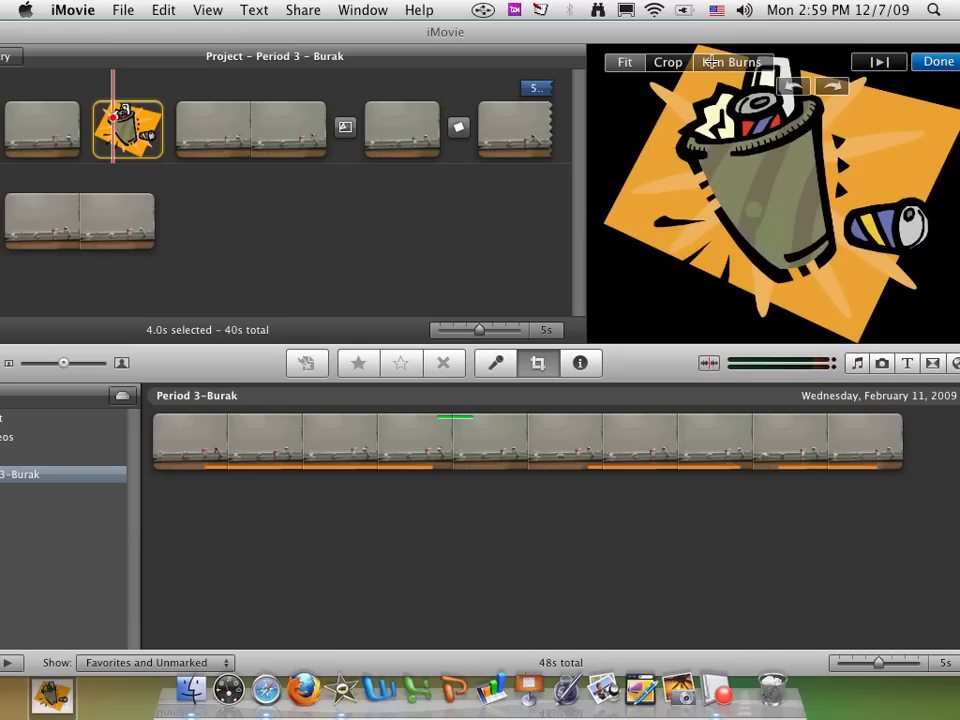
{"action": "left_click", "coordinate": [710, 62]}
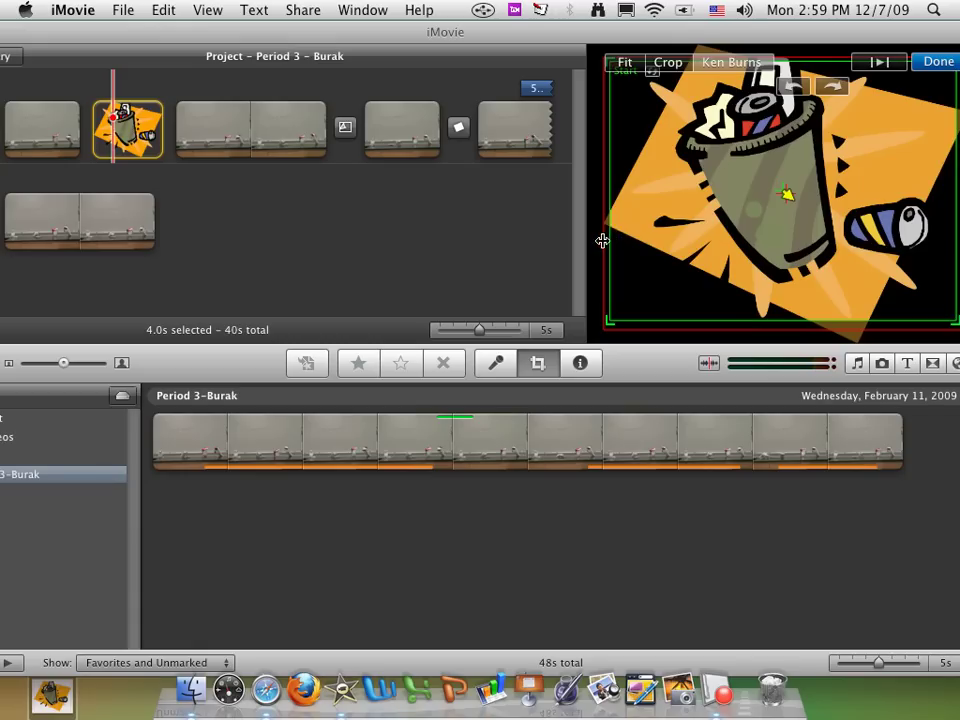
Frame the Ken Burns start on the picture's upper-left part with the can's opening and the end around the fallen soda can
{"action": "left_click_drag", "start_coordinate": [665, 250], "coordinate": [612, 226]}
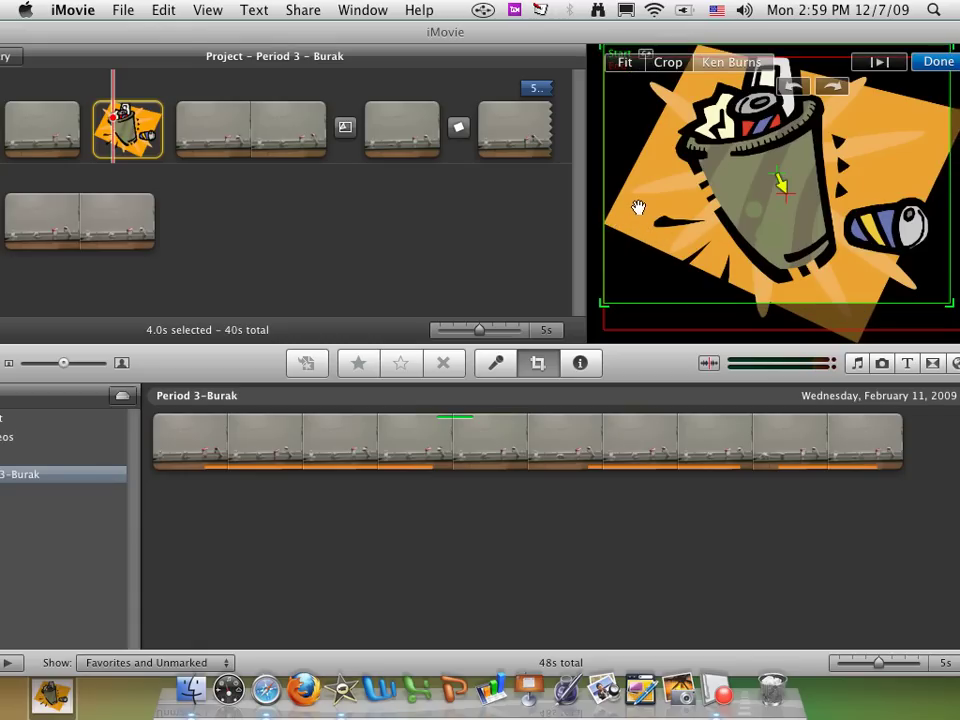
{"action": "left_click_drag", "start_coordinate": [948, 311], "coordinate": [813, 232]}
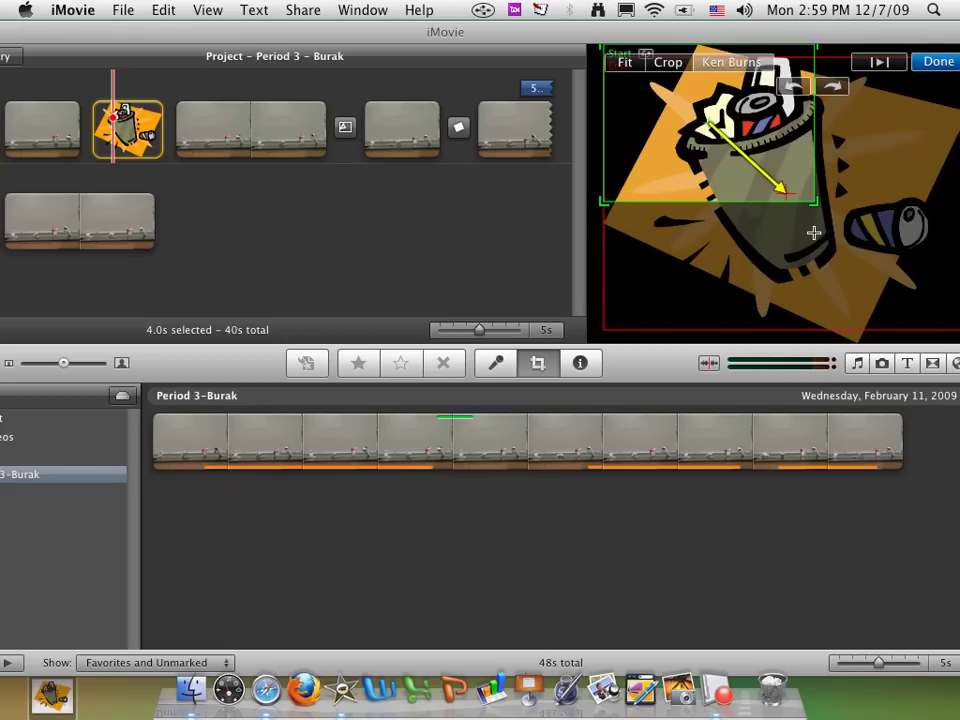
{"action": "left_click", "coordinate": [840, 287]}
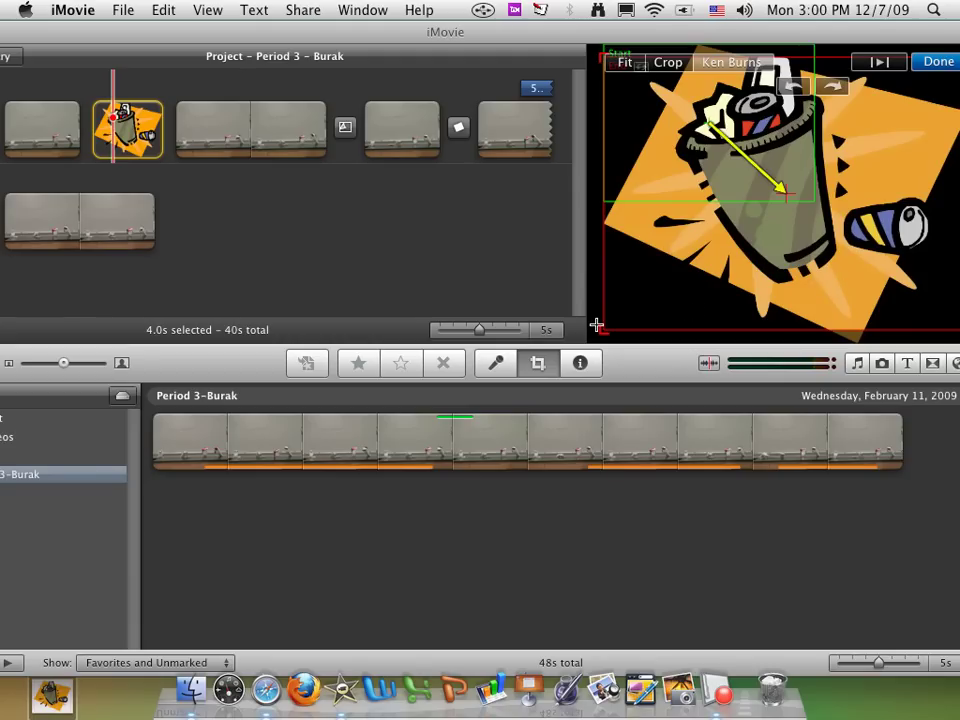
{"action": "left_click_drag", "start_coordinate": [599, 330], "coordinate": [795, 224]}
{"action": "left_click_drag", "start_coordinate": [884, 151], "coordinate": [838, 236]}
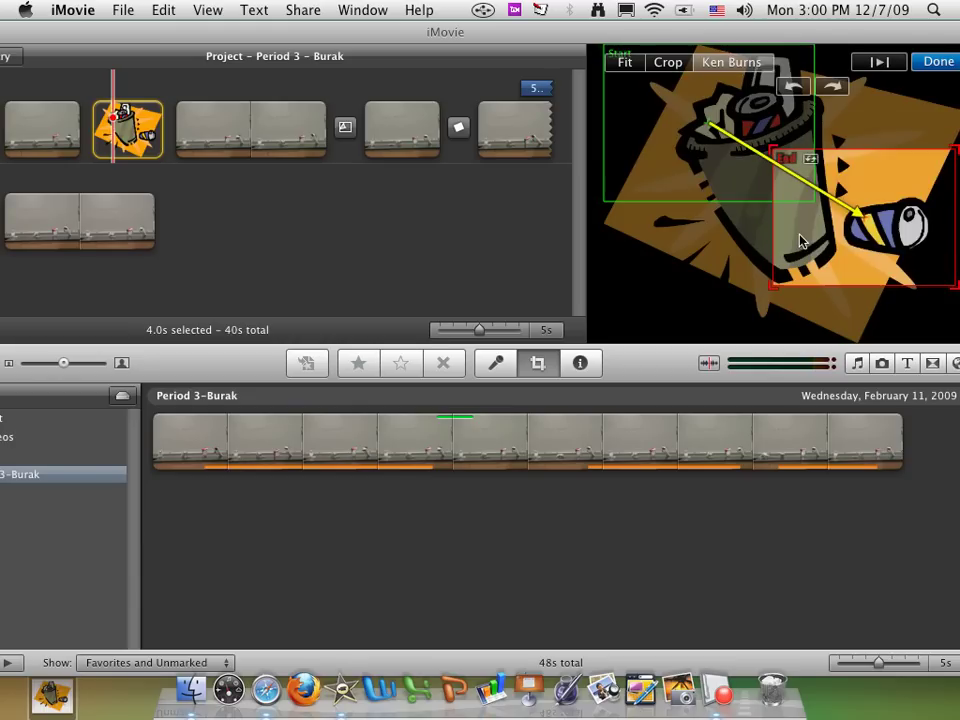
Check the start and end frames, play the Ken Burns movement and finish the crop edit
{"action": "left_click", "coordinate": [698, 180]}
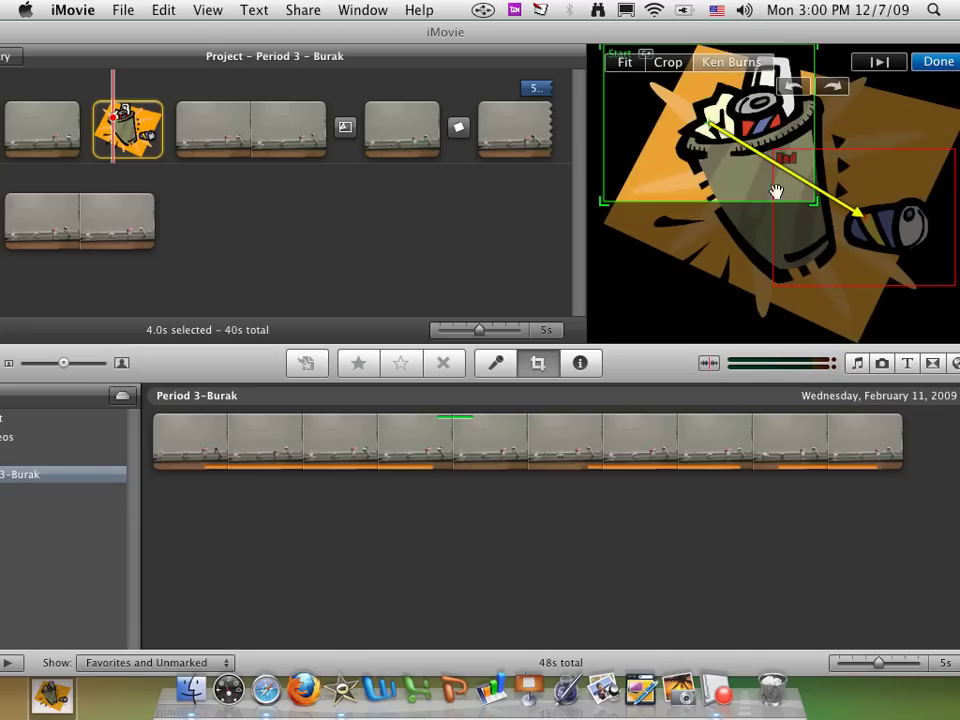
{"action": "left_click", "coordinate": [813, 233]}
{"action": "left_click_drag", "start_coordinate": [776, 34], "coordinate": [736, 24]}
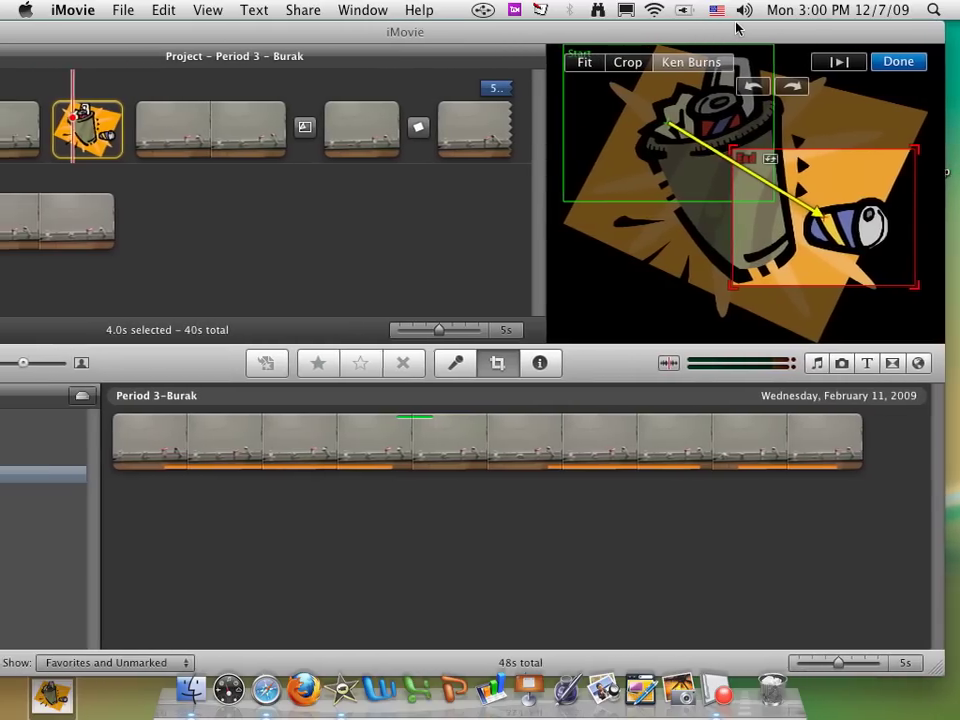
{"action": "left_click", "coordinate": [840, 66]}
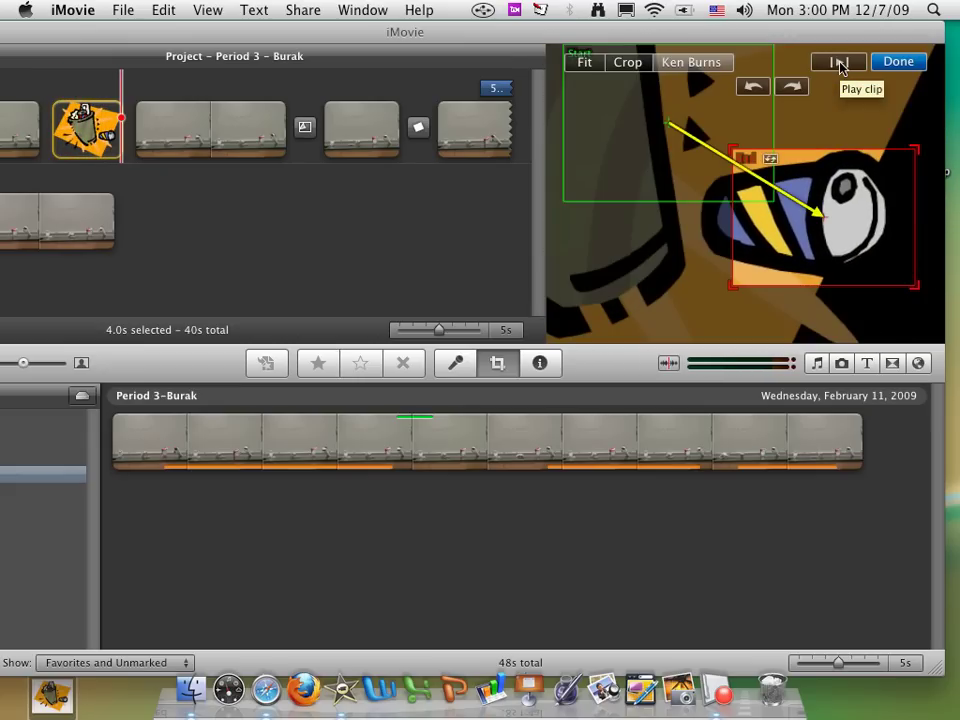
{"action": "left_click", "coordinate": [898, 62]}
{"action": "left_click_drag", "start_coordinate": [565, 38], "coordinate": [700, 7]}
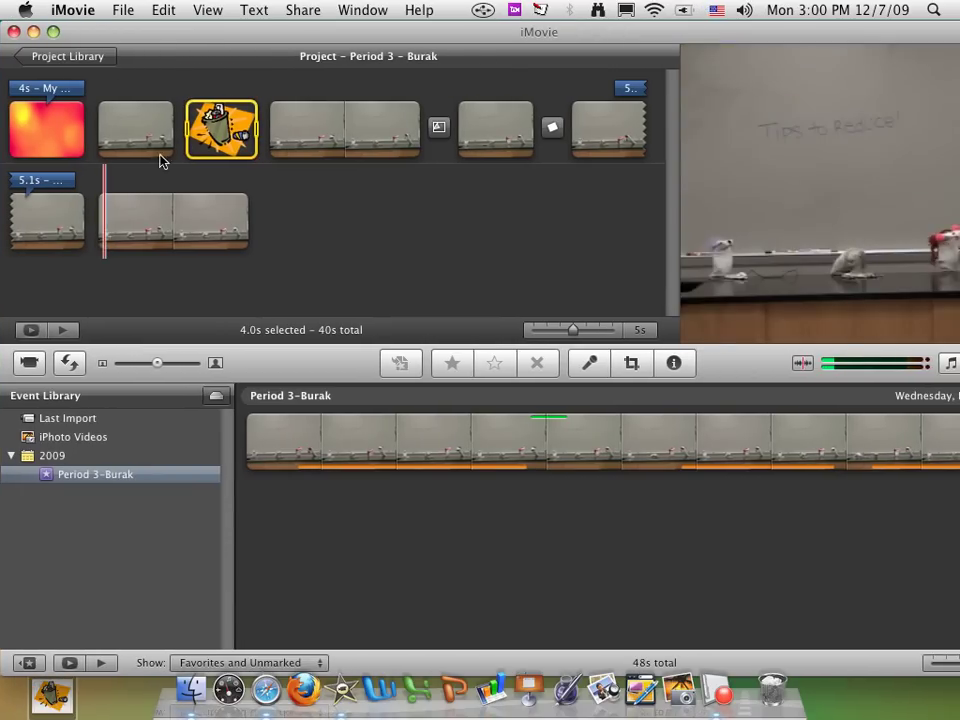
Set the trash can clip's duration to 10 seconds, without applying it to all stills
{"action": "mouse_move", "coordinate": [200, 146]}
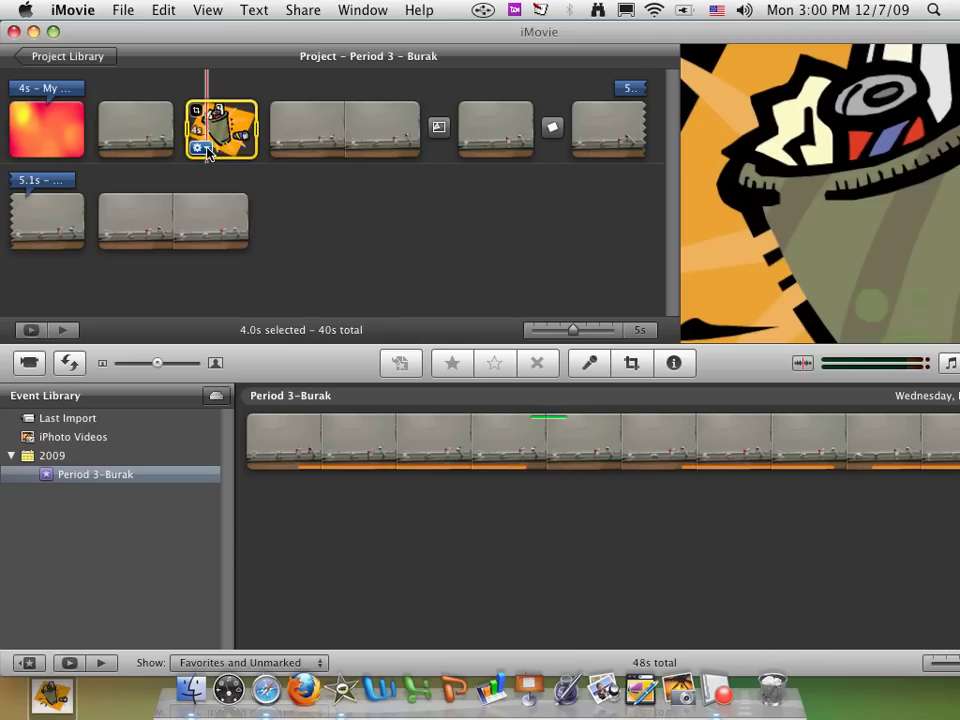
{"action": "left_click", "coordinate": [205, 150]}
{"action": "left_click", "coordinate": [224, 164]}
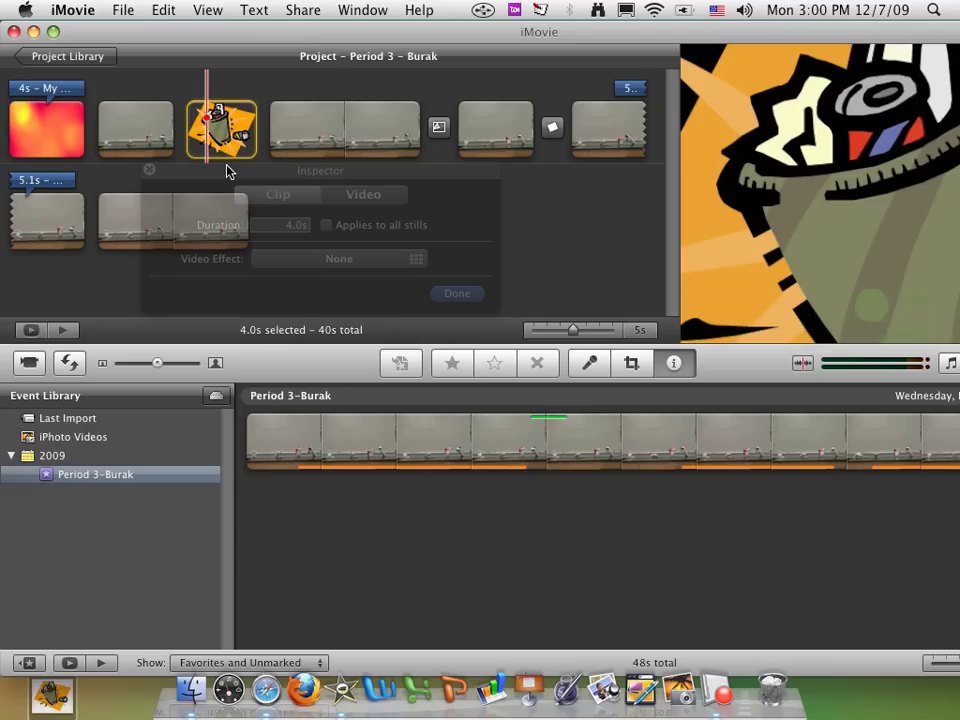
{"action": "double_click", "coordinate": [290, 228]}
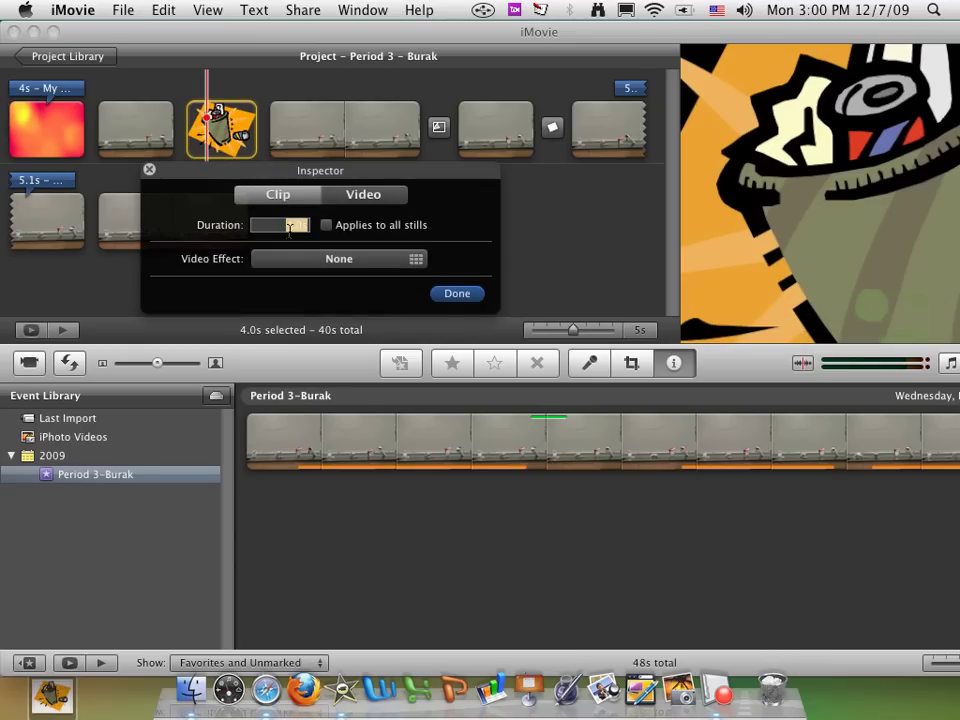
{"action": "key", "text": "BackSpace"}
{"action": "type", "text": "10"}
{"action": "key", "text": "Return"}
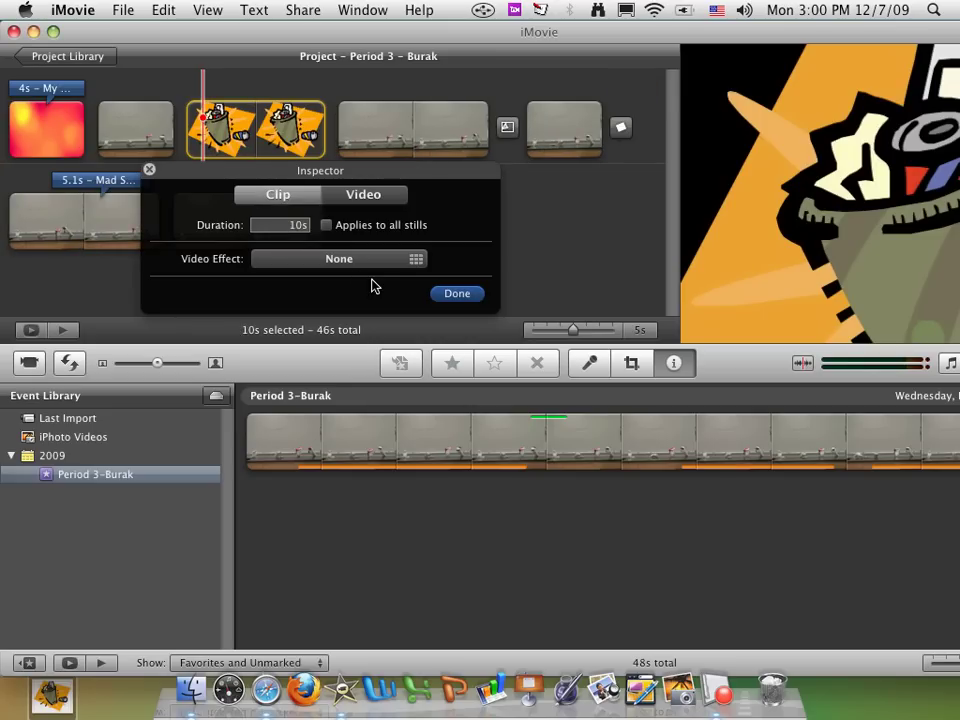
Apply the X-Ray video effect to the trash can clip and finish its clip adjustments
{"action": "left_click", "coordinate": [416, 260]}
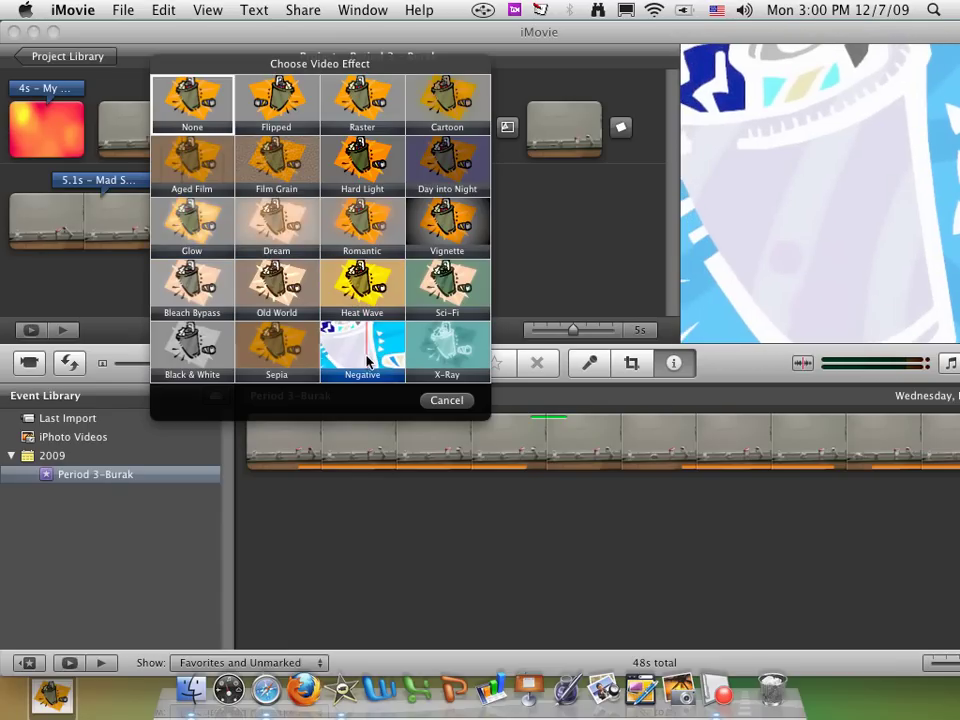
{"action": "left_click", "coordinate": [455, 352]}
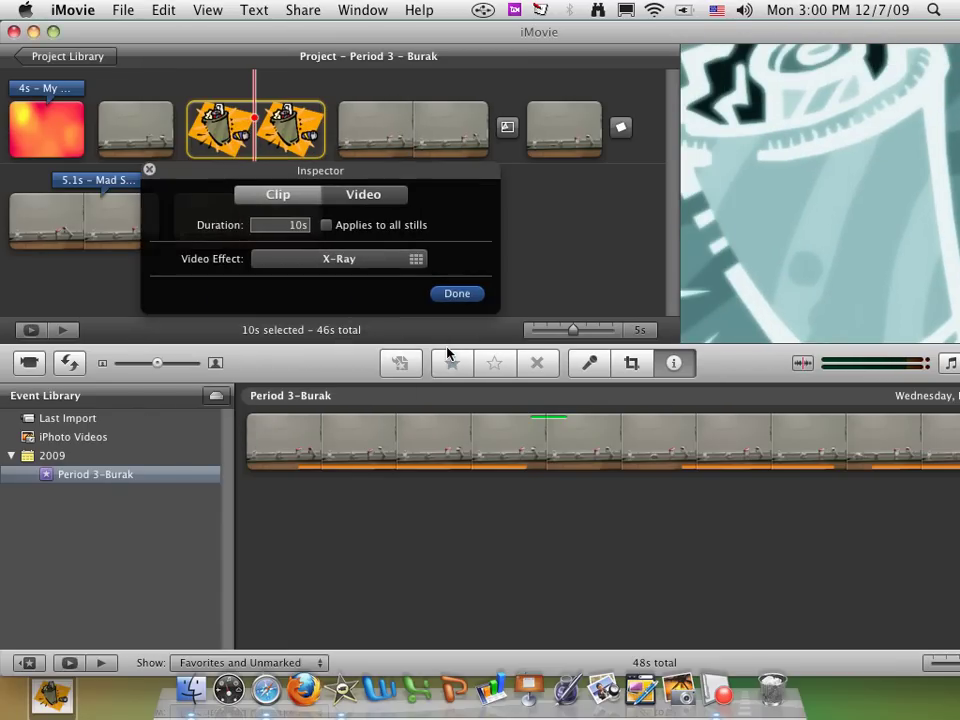
{"action": "left_click", "coordinate": [467, 294]}
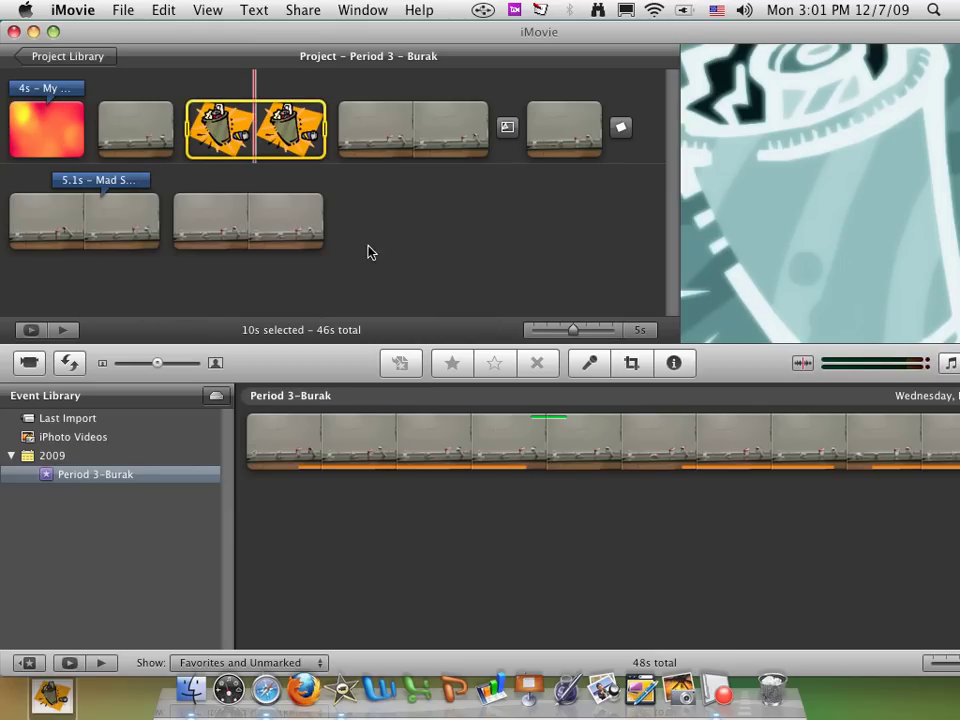
Play the project from the trash can clip and reposition the iMovie window to view the whole preview
{"action": "key", "text": "space"}
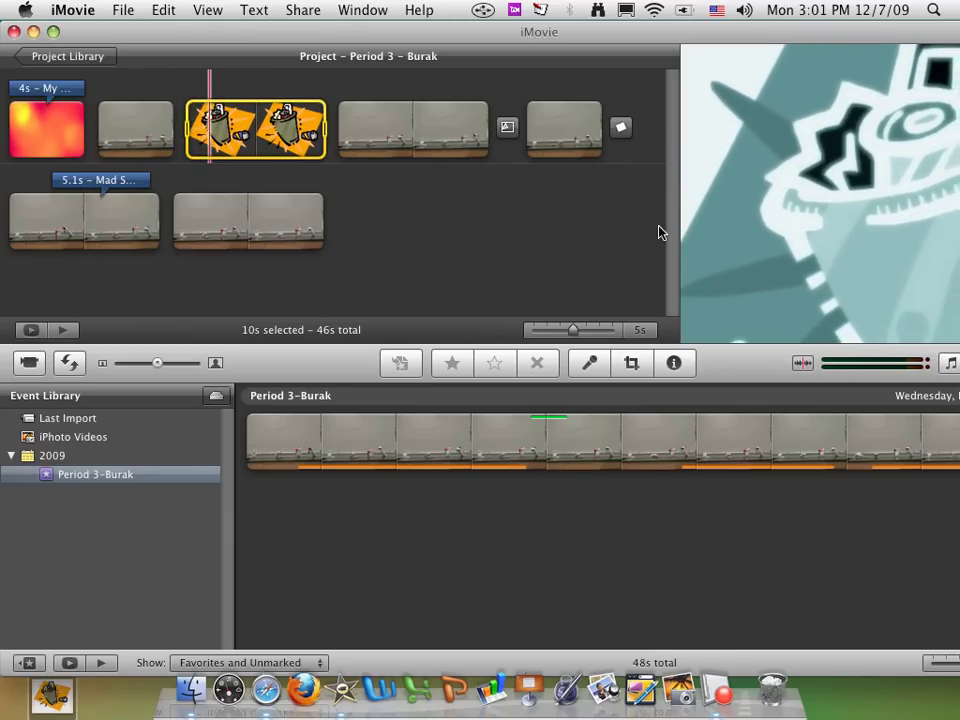
{"action": "left_click_drag", "start_coordinate": [660, 43], "coordinate": [471, 38]}
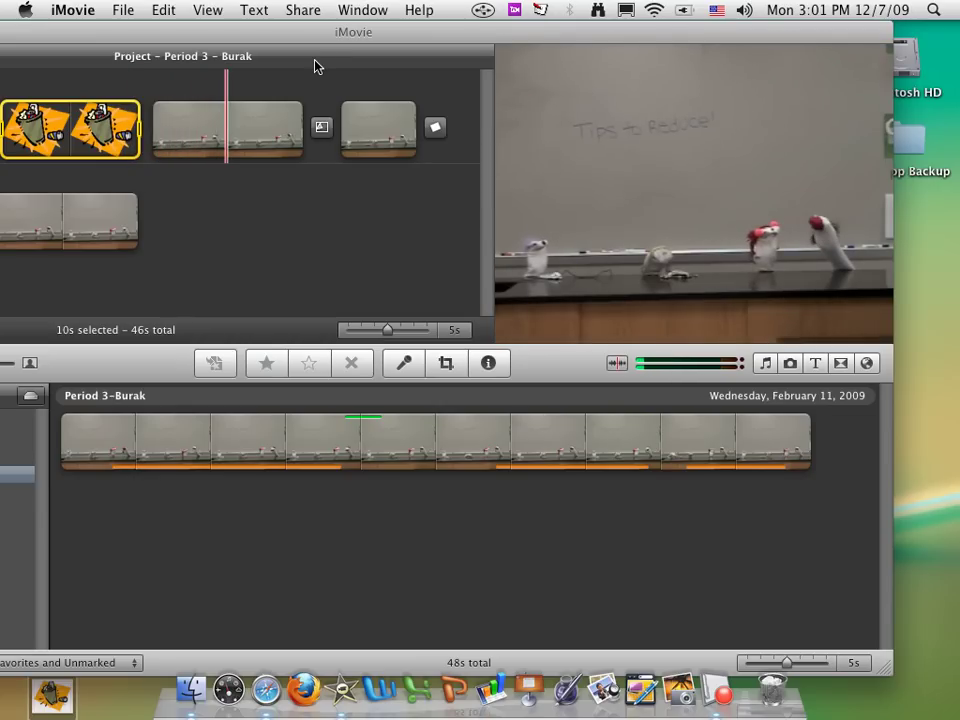
{"action": "left_click_drag", "start_coordinate": [318, 40], "coordinate": [471, 6]}
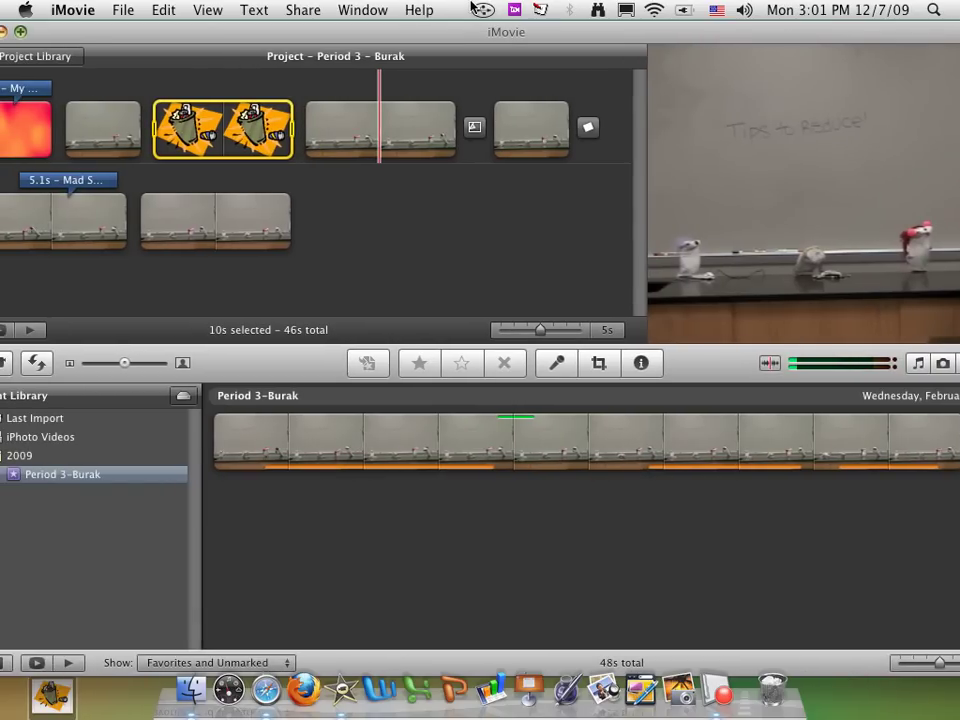
{"action": "left_click", "coordinate": [516, 8]}
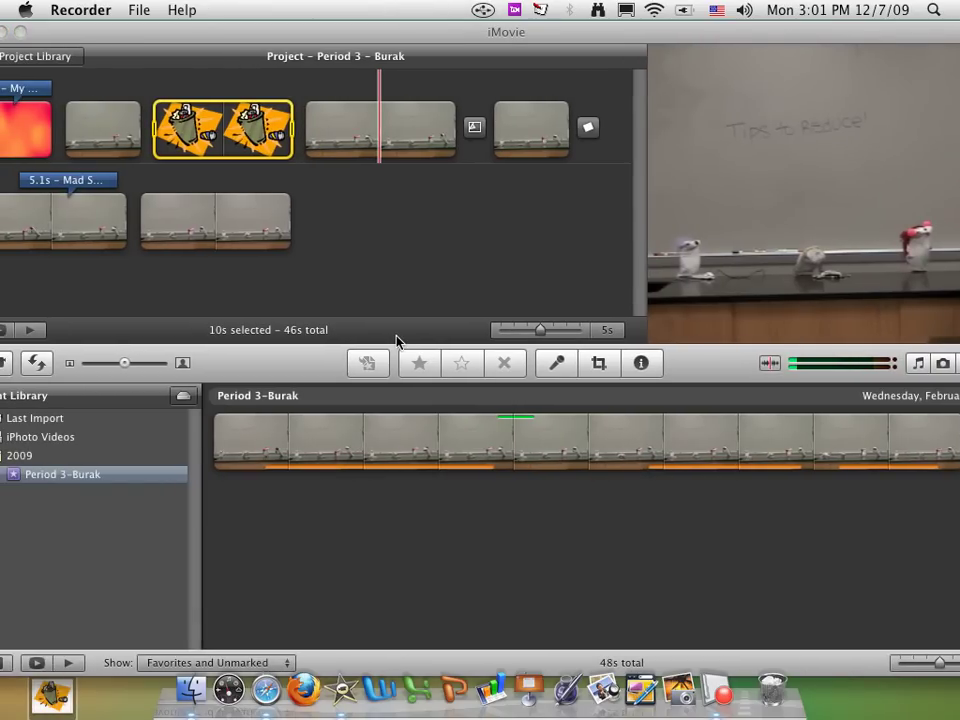